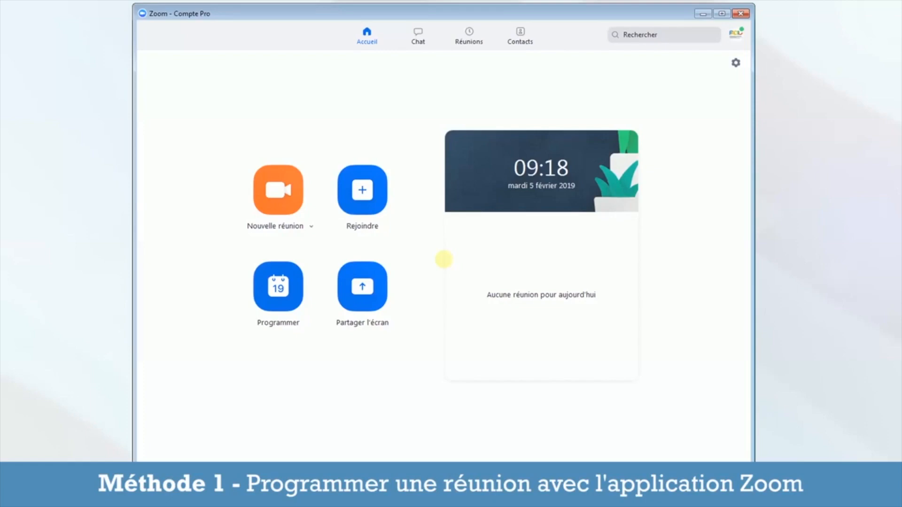
# Step: Open a new meeting form and rename its topic to 'Formation Zoom'
pyautogui.click(292, 285)
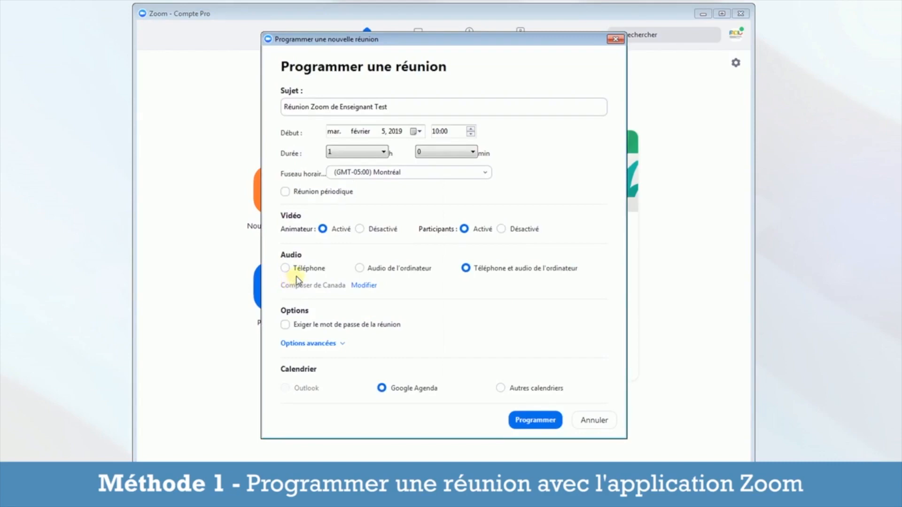
pyautogui.click(401, 109)
pyautogui.moveTo(400, 109); pyautogui.dragTo(284, 107)
pyautogui.write('Formation ')
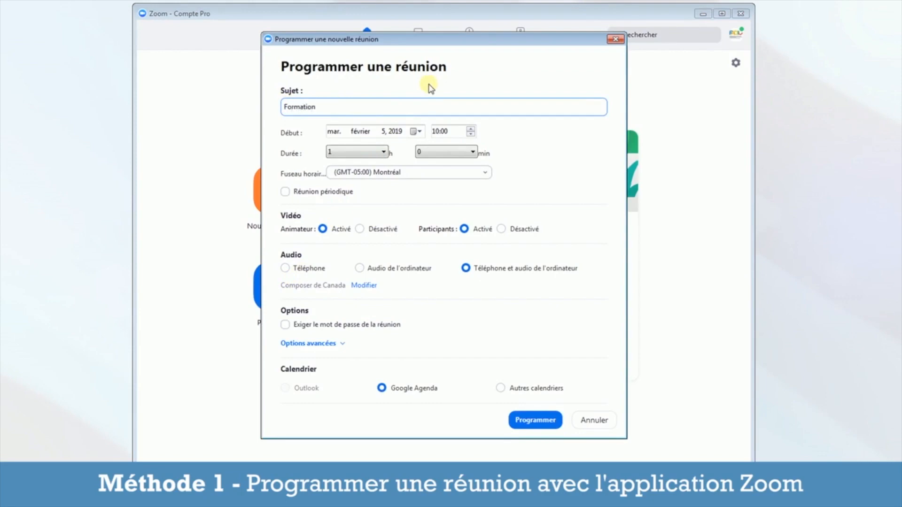
pyautogui.write('Zoom')
# Step: Set the start to 7 February 2019 at 13:00 with a 2-hour duration
pyautogui.click(416, 132)
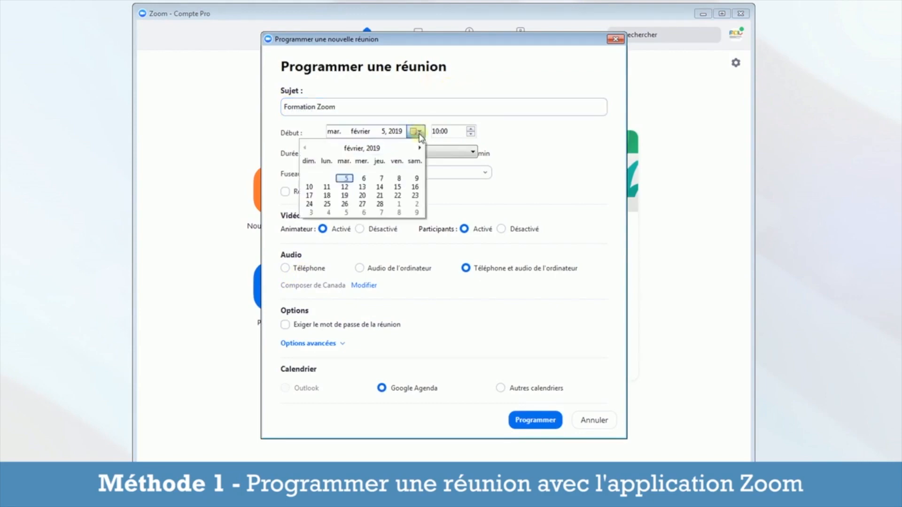
pyautogui.click(381, 179)
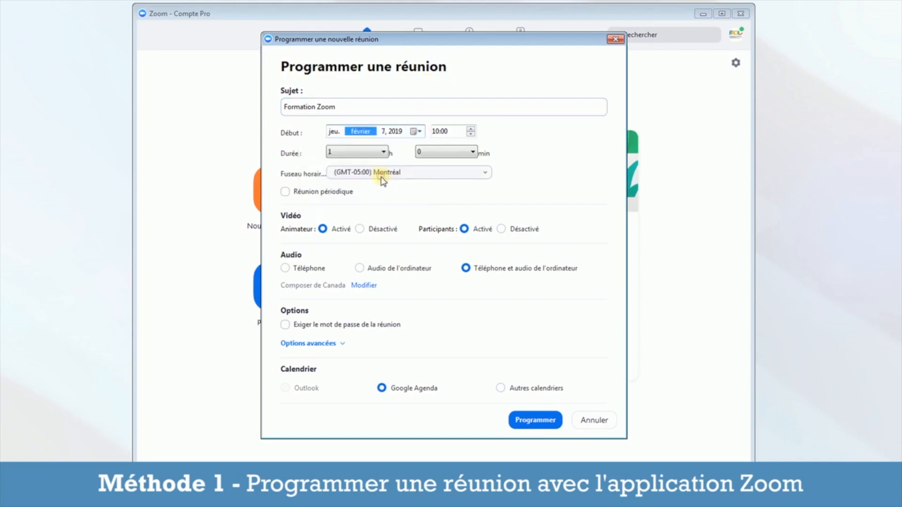
pyautogui.click(437, 131)
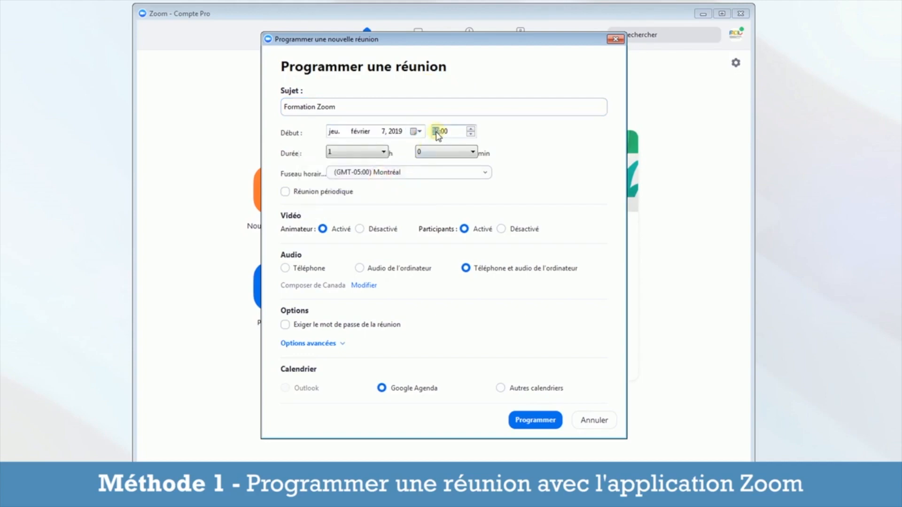
pyautogui.click(471, 129)
pyautogui.click(470, 128)
pyautogui.click(470, 129)
pyautogui.click(367, 153)
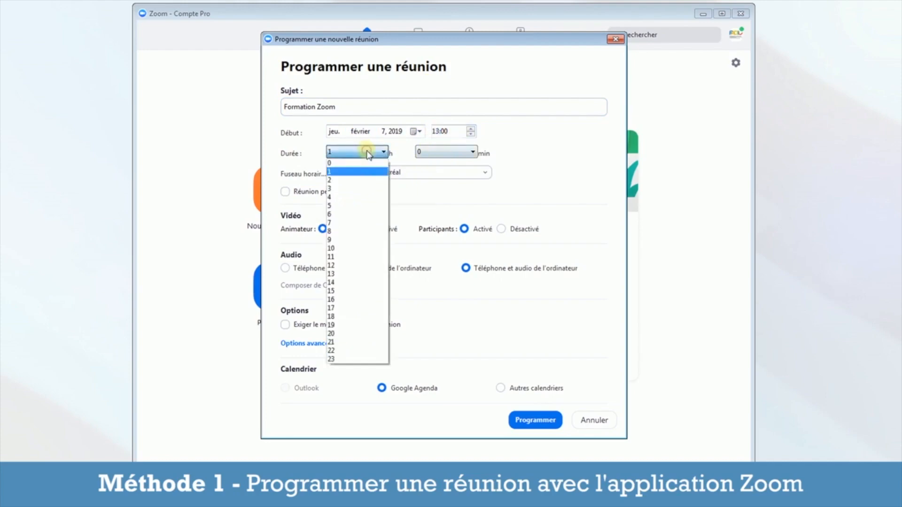
pyautogui.click(363, 180)
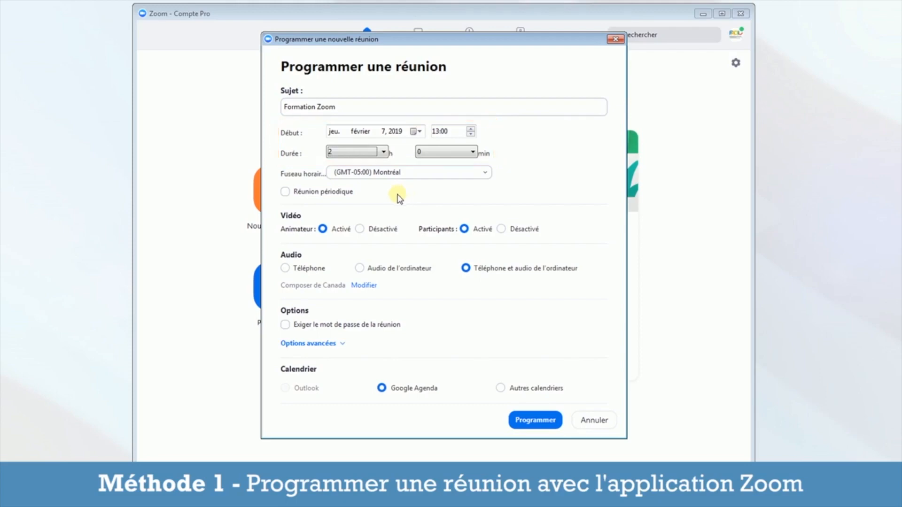
# Step: Toggle the recurring option on and back off, and set host video to Désactivé
pyautogui.click(342, 193)
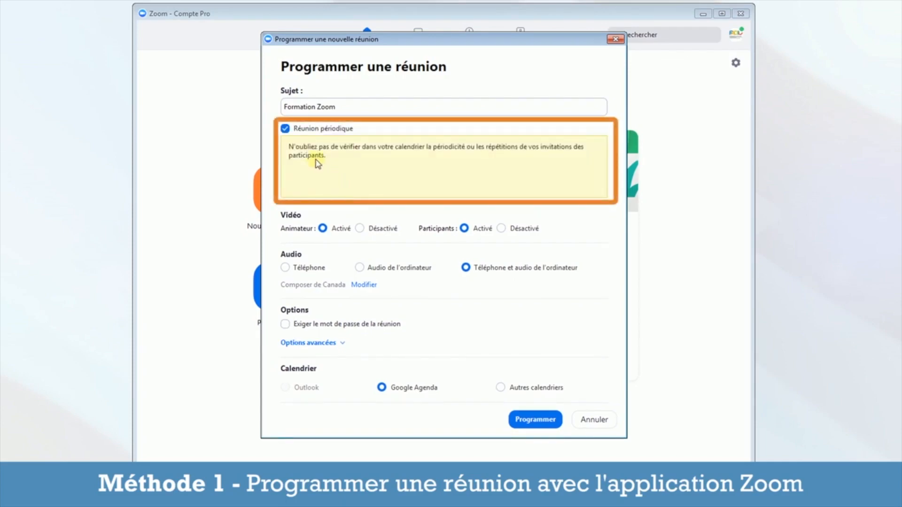
pyautogui.click(286, 130)
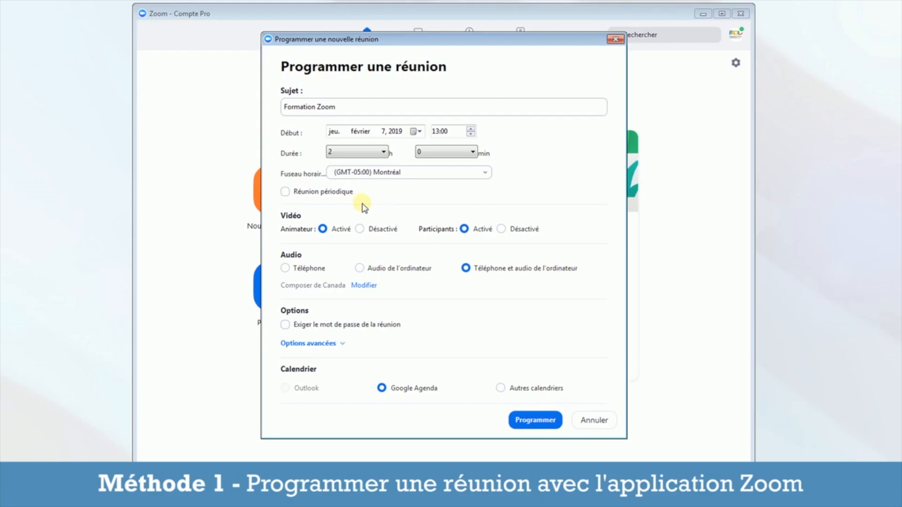
pyautogui.click(361, 229)
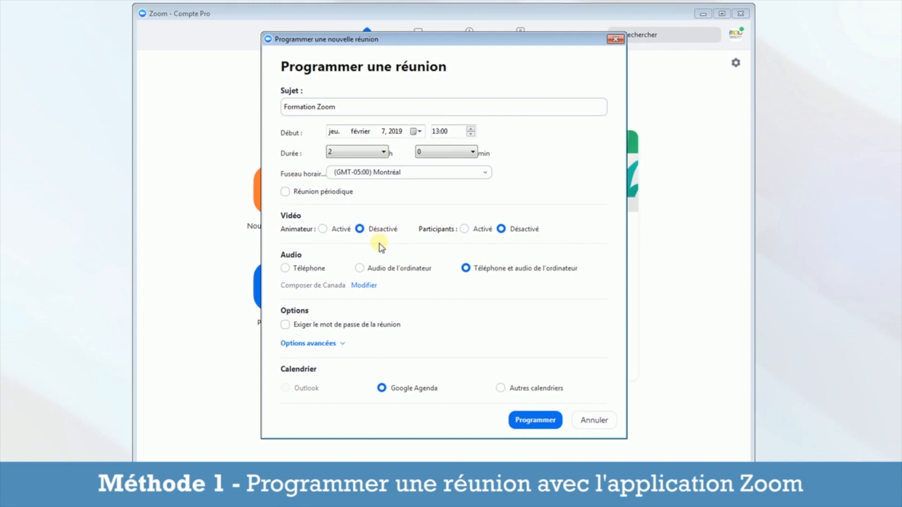
# Step: Under advanced options, require a join password, choose Other calendars, and schedule Formation Zoom
pyautogui.click(329, 345)
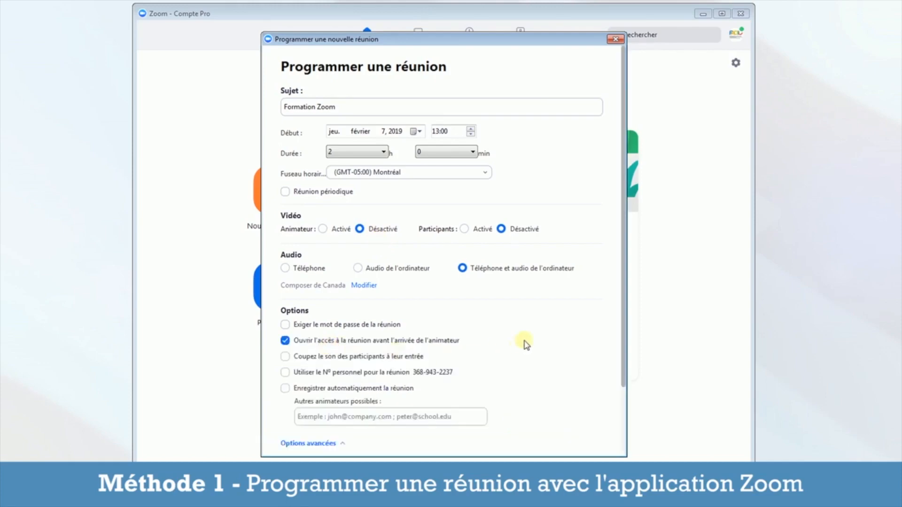
pyautogui.scroll(-1, 527, 344)
pyautogui.scroll(-1, 526, 344)
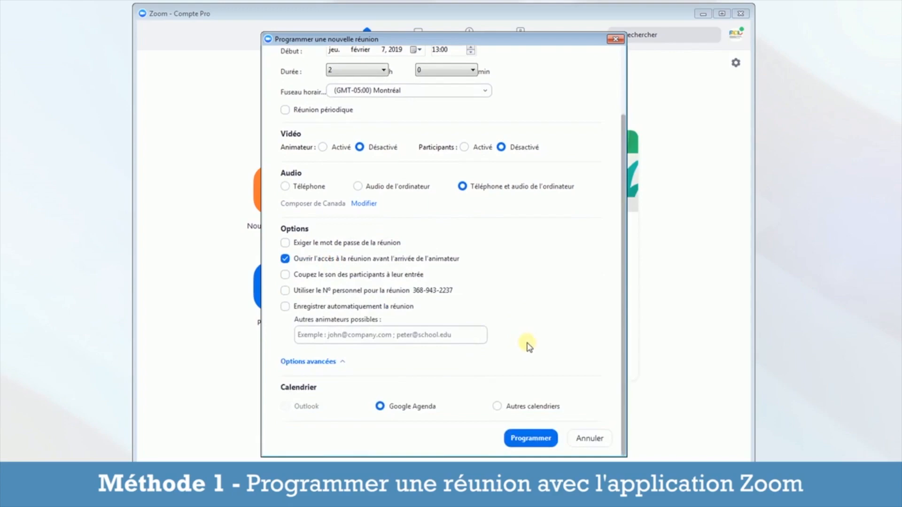
pyautogui.click(386, 244)
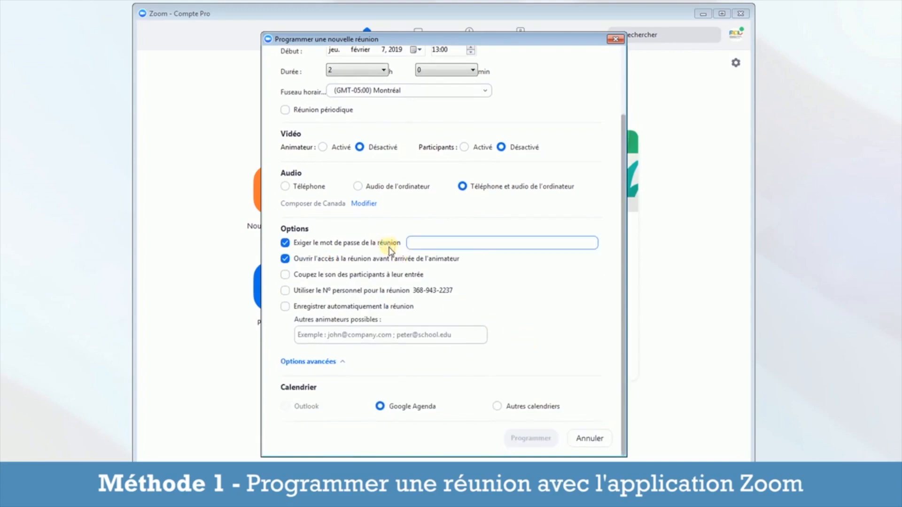
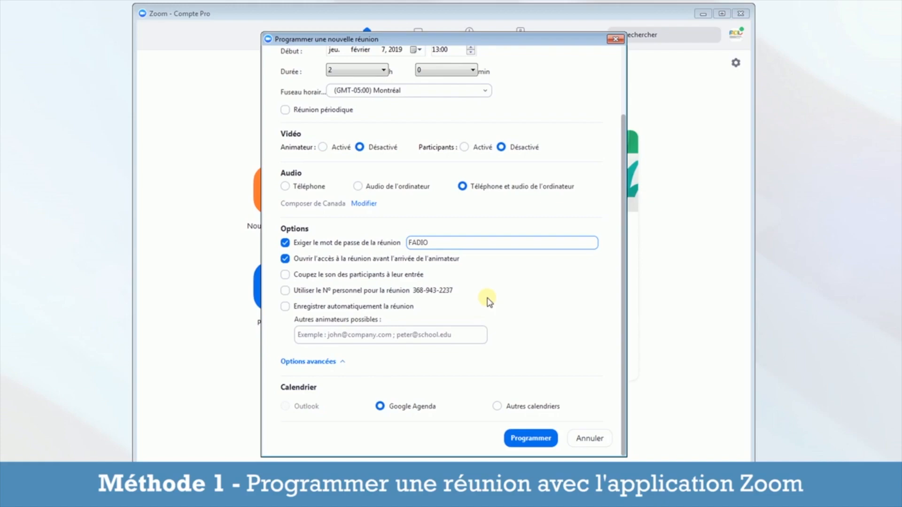
pyautogui.click(498, 408)
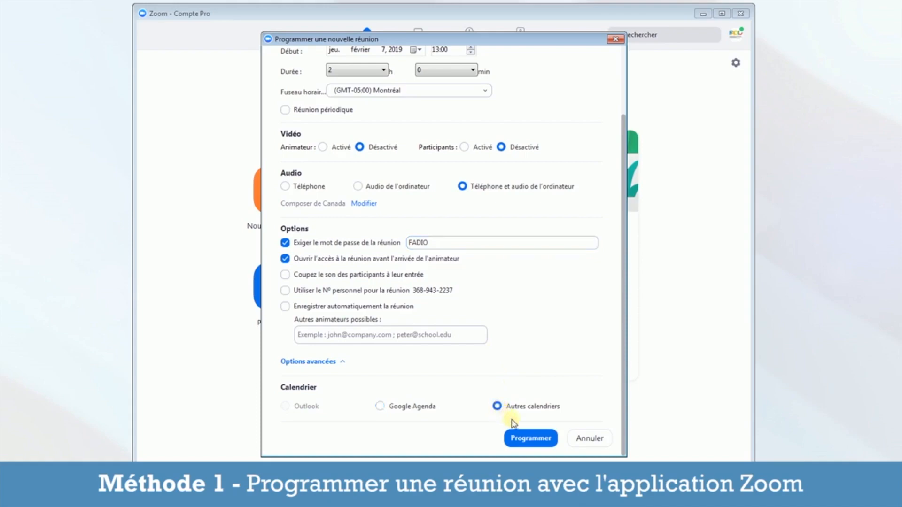
pyautogui.click(542, 443)
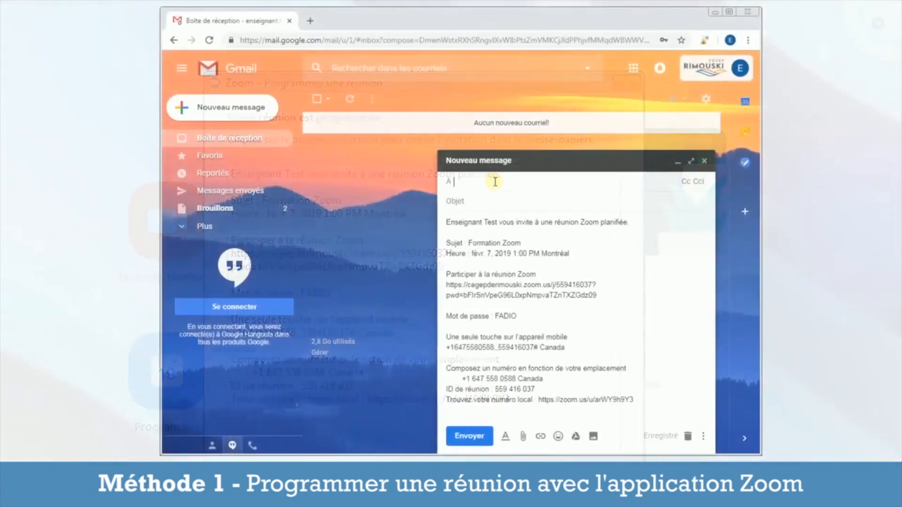
# Step: Address the message to the student with subject 'Invitation formation Zoom'
pyautogui.write('Eleve Test')
pyautogui.click(487, 198)
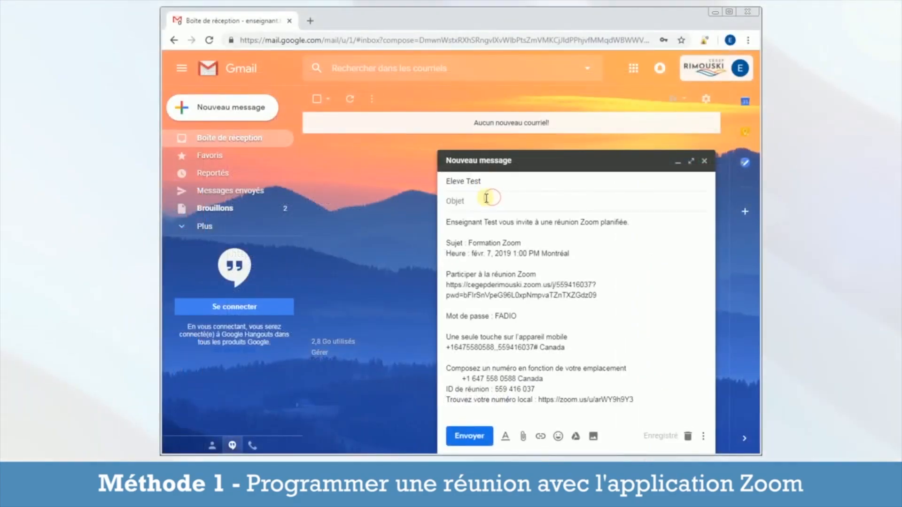
pyautogui.write('Invitation fo')
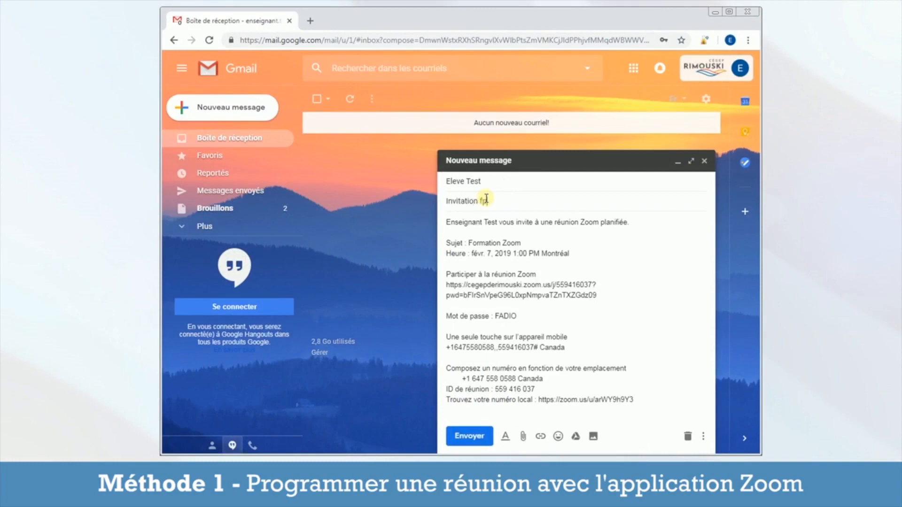
pyautogui.write('rmation Zoom')
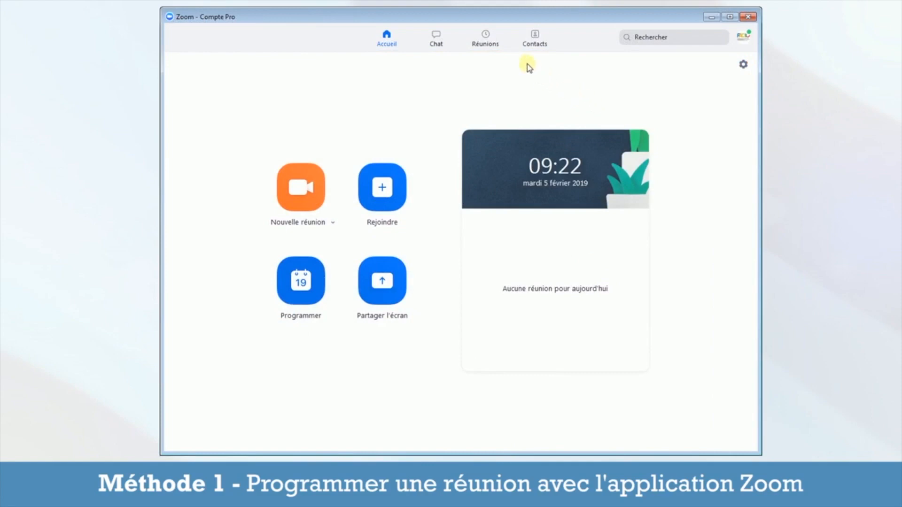
# Step: Open Formation Zoom from the upcoming meetings list, then close its edit form
pyautogui.click(483, 49)
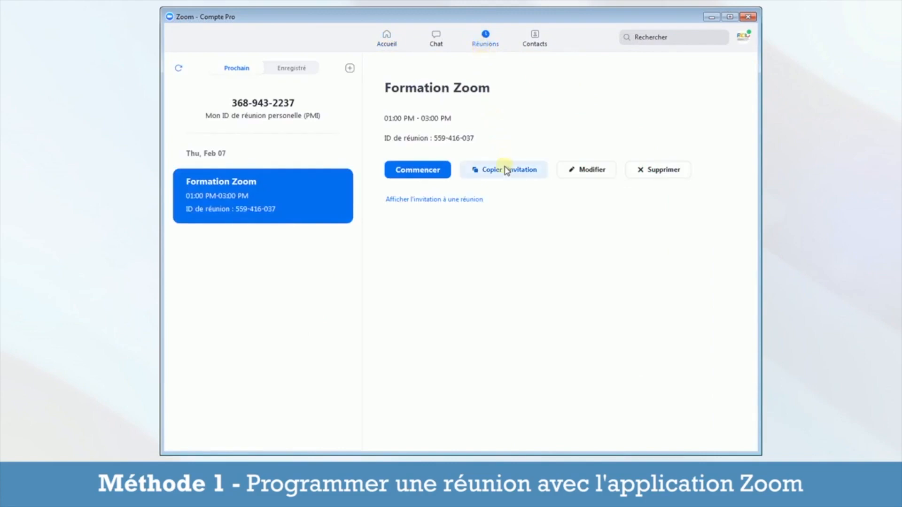
pyautogui.click(589, 182)
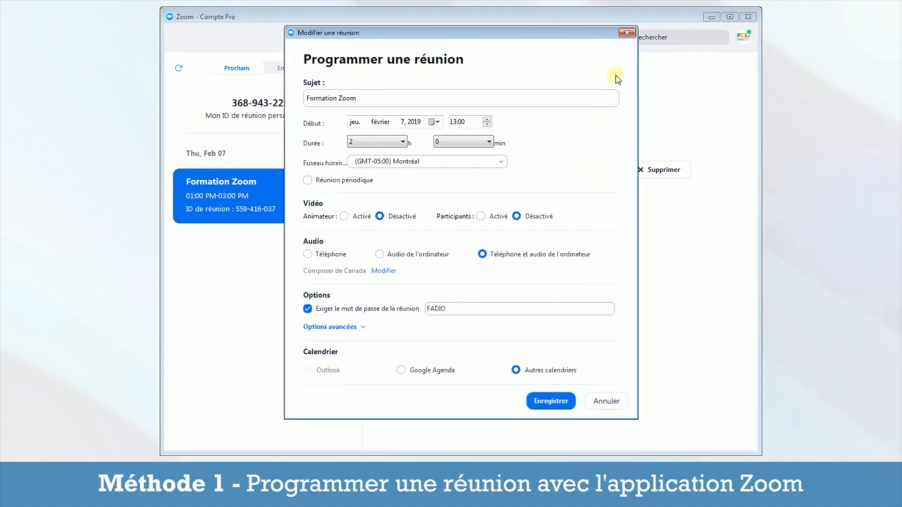
pyautogui.click(627, 33)
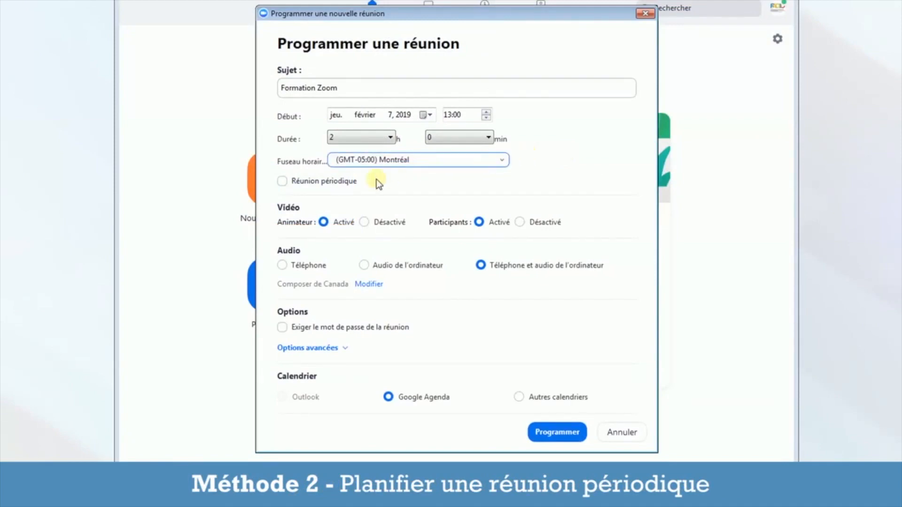
# Step: Make the meeting recurring, retitle it 'Formation Zoom - Tous les jeudis', and schedule it
pyautogui.click(341, 183)
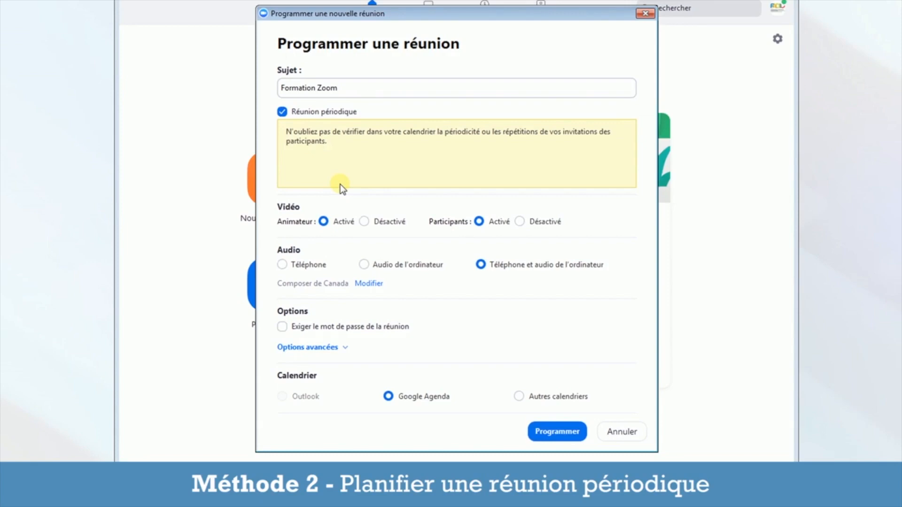
pyautogui.click(359, 88)
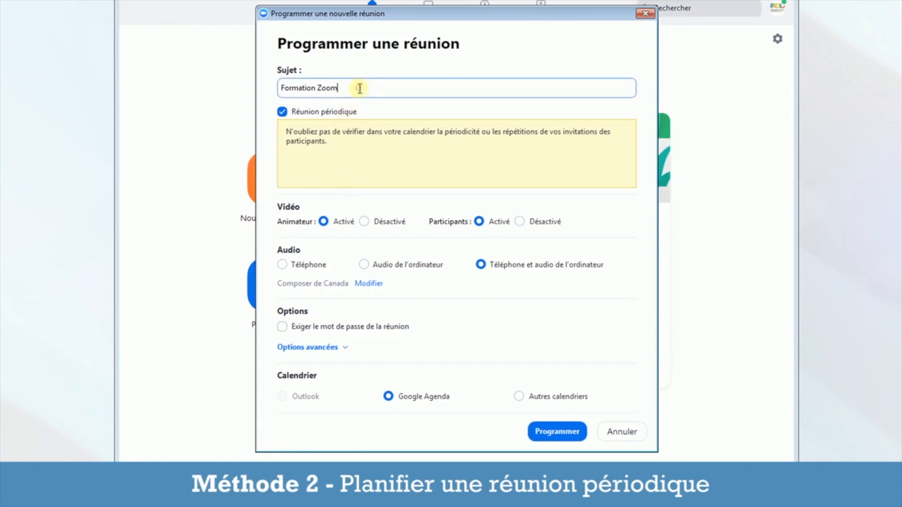
pyautogui.write('- Tous les jeudis')
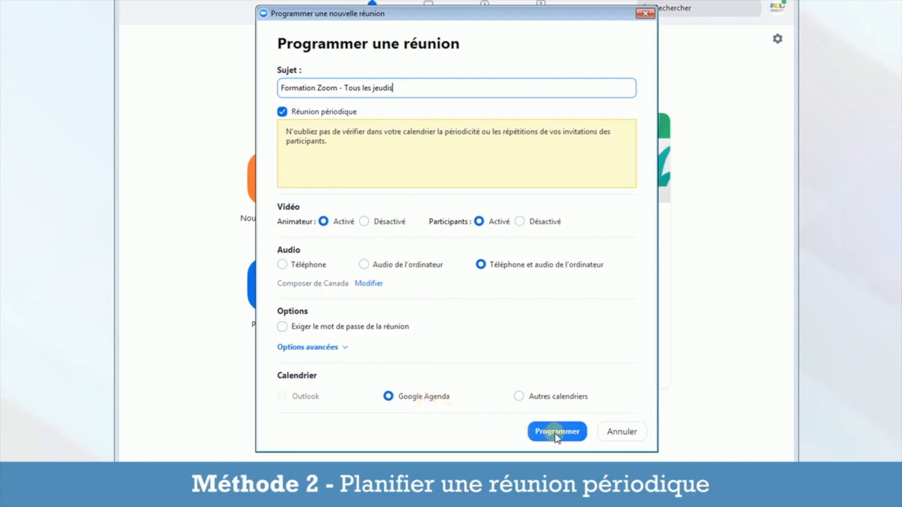
pyautogui.click(583, 436)
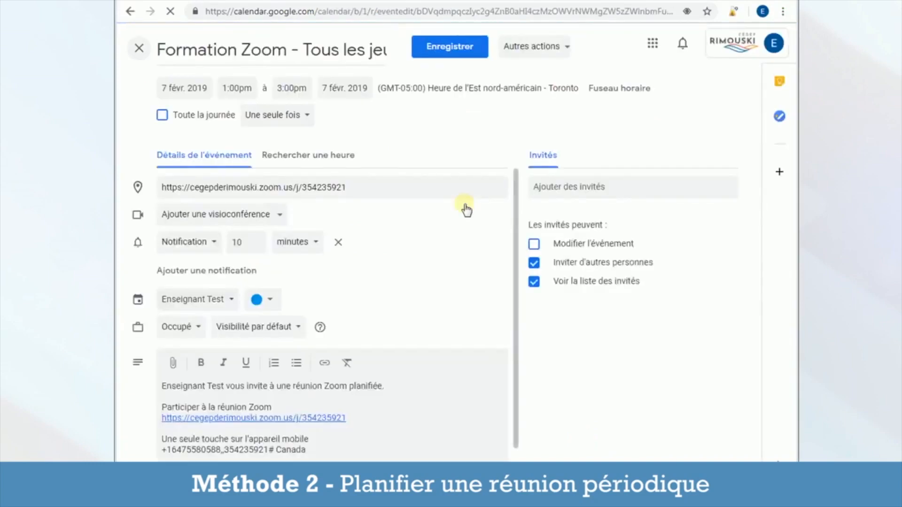
# Step: Set a custom weekly Thursday repeat ending after 15 occurrences
pyautogui.click(308, 117)
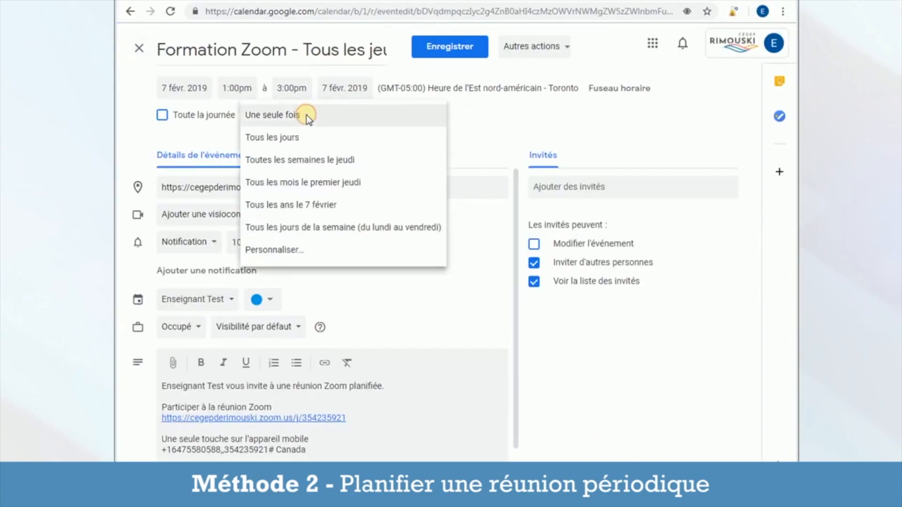
pyautogui.click(318, 251)
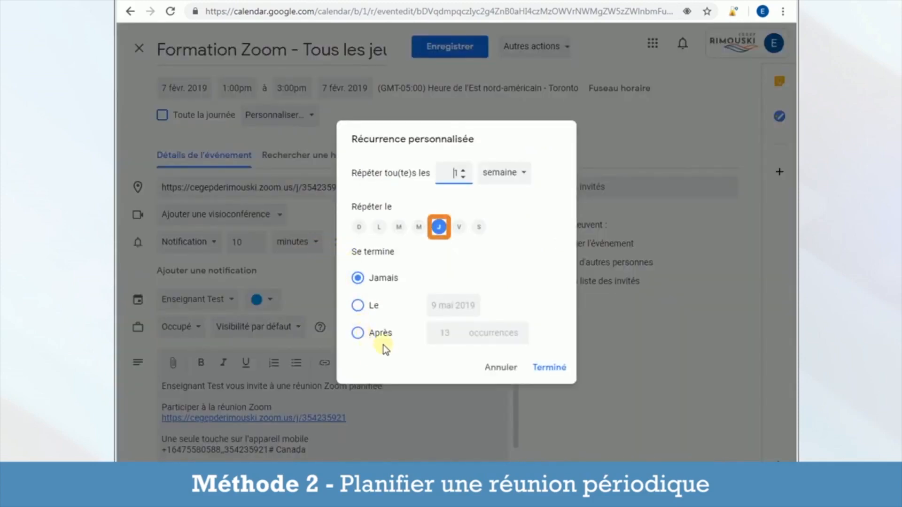
pyautogui.click(360, 334)
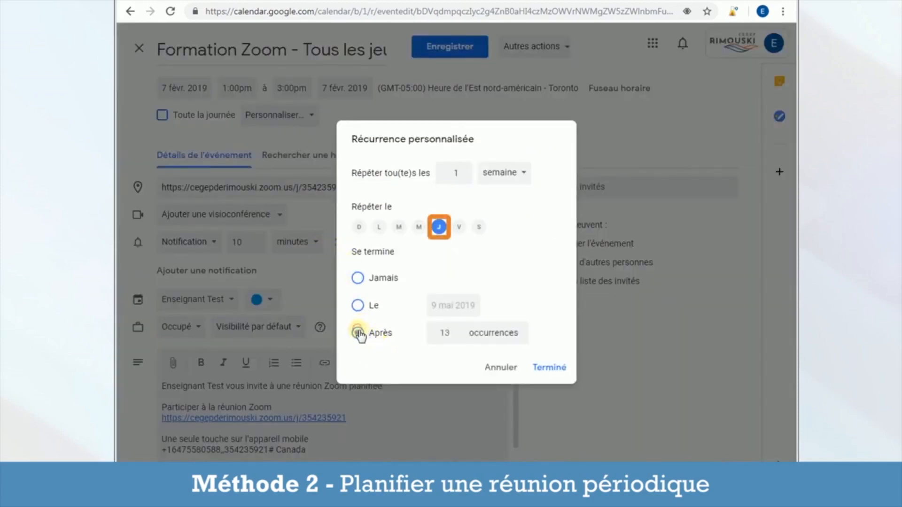
pyautogui.click(439, 333)
pyautogui.press('BackSpace')
pyautogui.write('5')
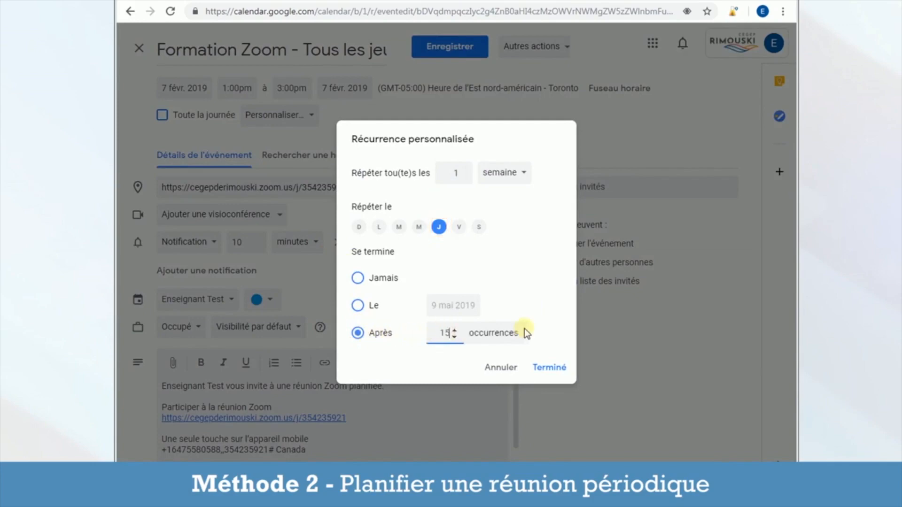
pyautogui.click(549, 369)
# Step: Add the student's e-mail address as a guest and save the event
pyautogui.click(572, 189)
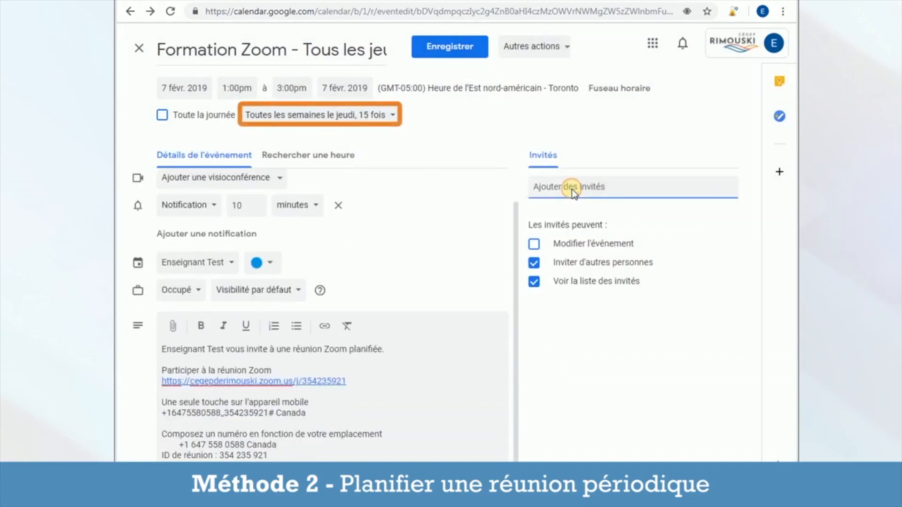
pyautogui.hotkey('ctrl', 'v')
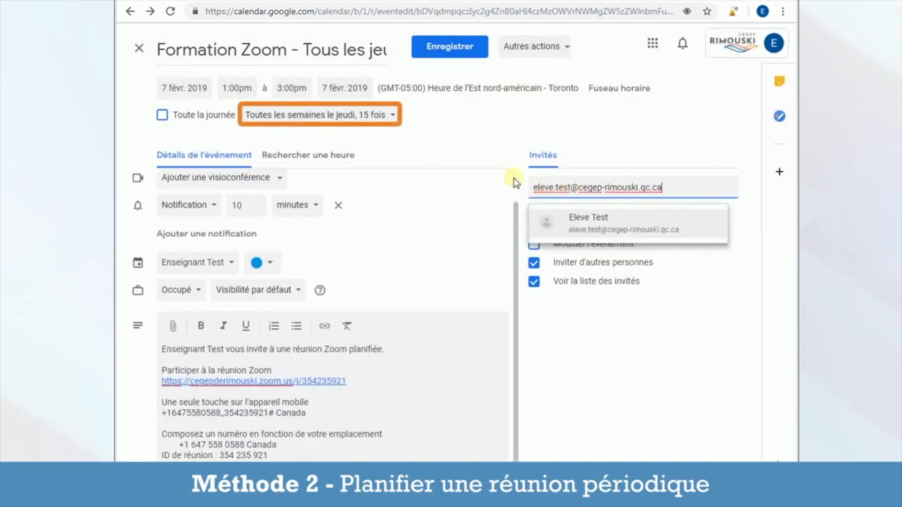
pyautogui.click(460, 54)
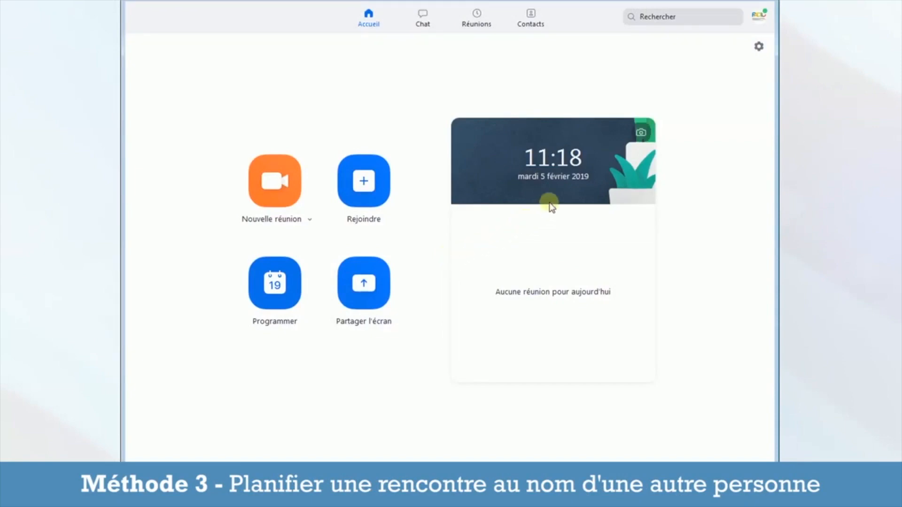
# Step: In the advanced web settings under Autres, assign scheduling privilege to the delegate's e-mail
pyautogui.click(759, 47)
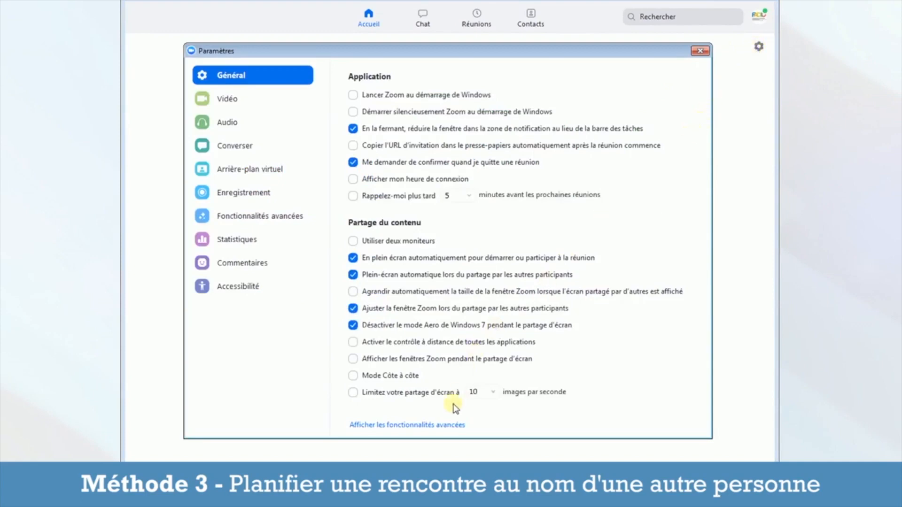
pyautogui.click(448, 425)
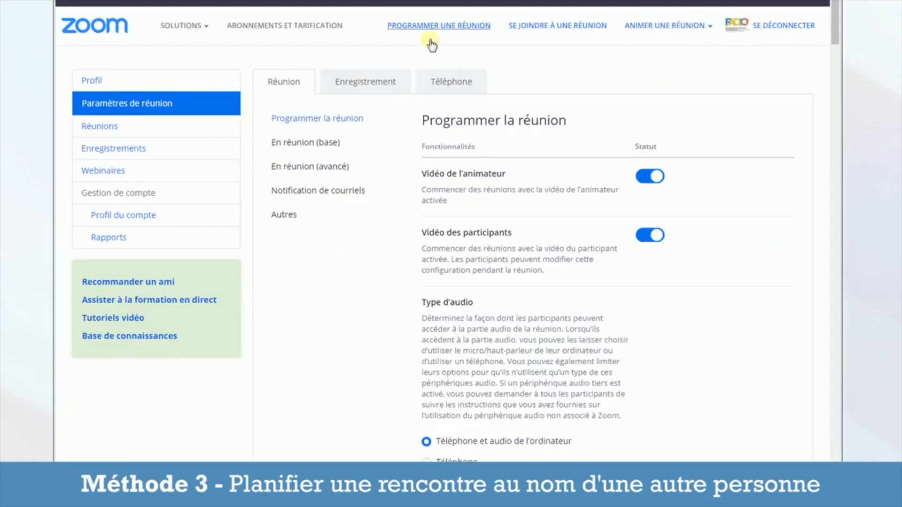
pyautogui.click(297, 219)
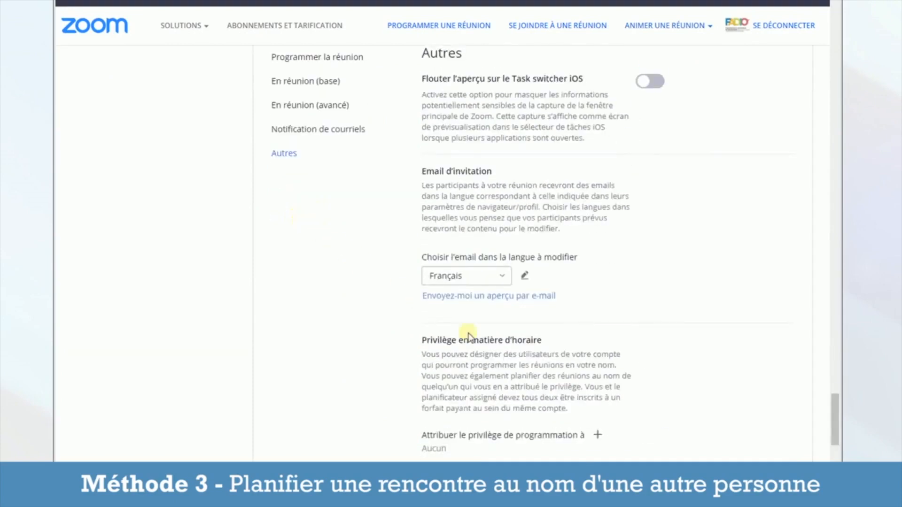
pyautogui.click(599, 436)
pyautogui.click(453, 136)
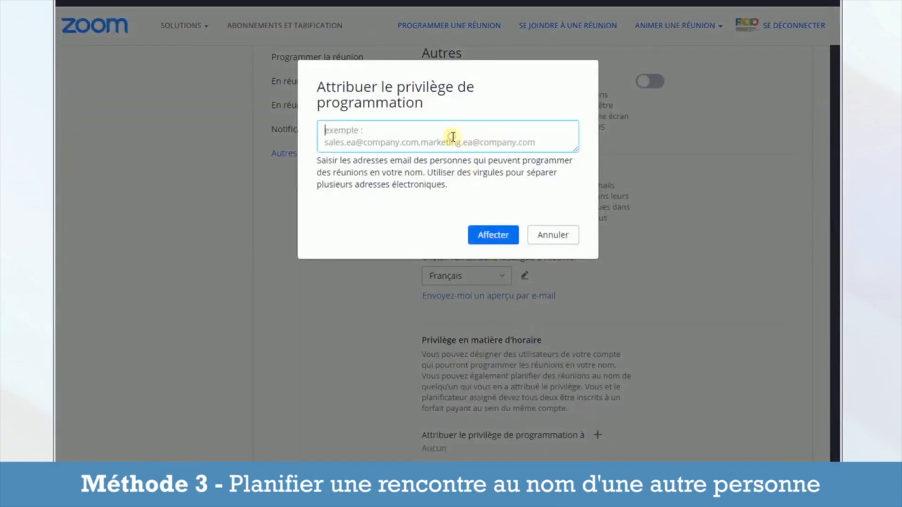
pyautogui.hotkey('ctrl', 'v')
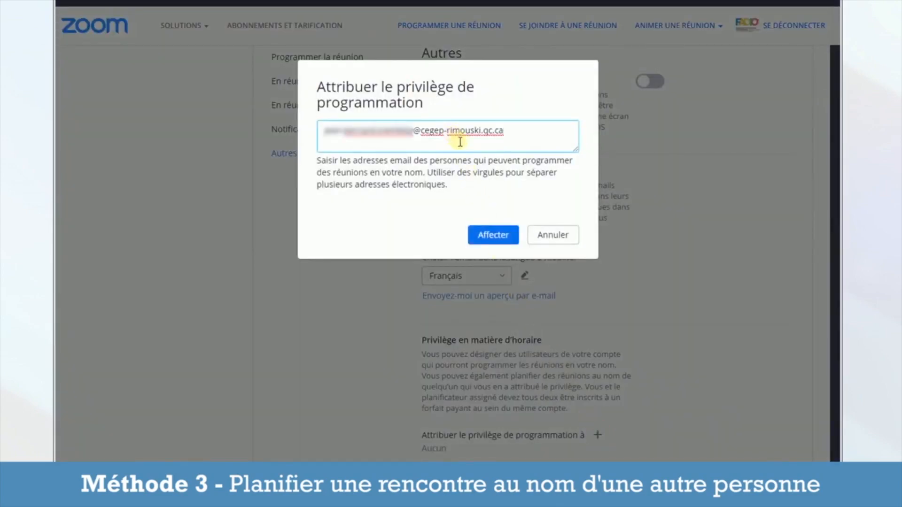
pyautogui.click(501, 243)
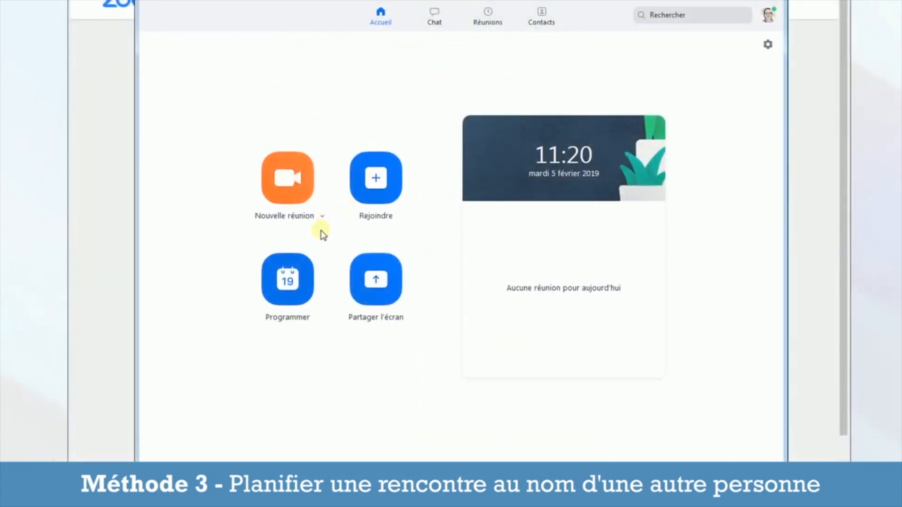
# Step: Open a new meeting form and enable 'Programmé pour' under advanced options
pyautogui.click(308, 263)
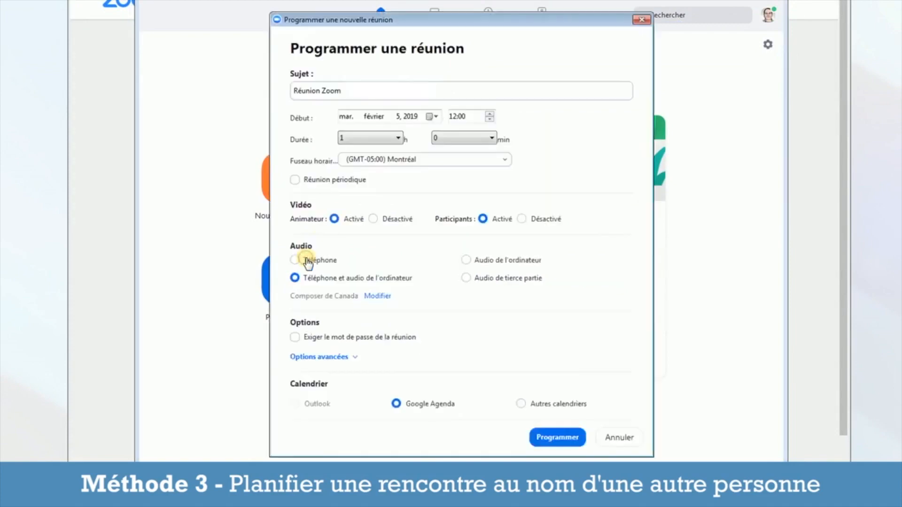
pyautogui.click(324, 357)
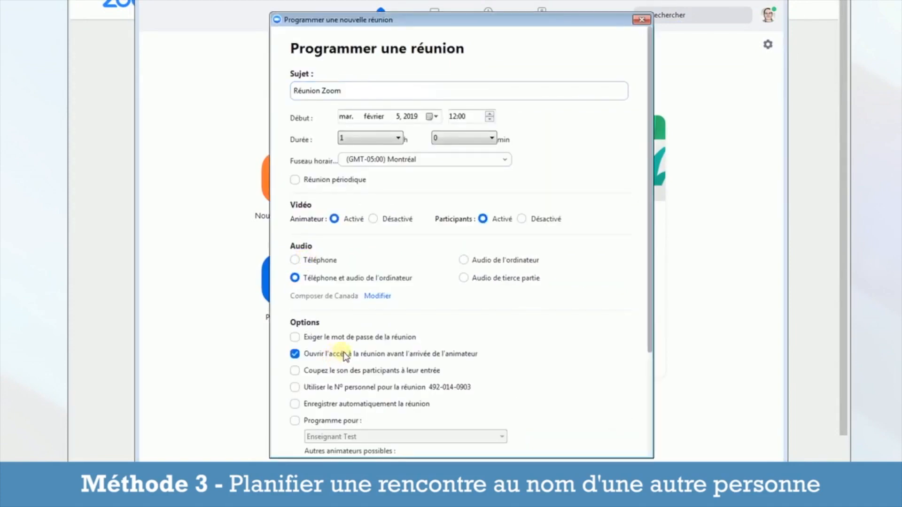
pyautogui.scroll(-2, 343, 353)
pyautogui.click(346, 362)
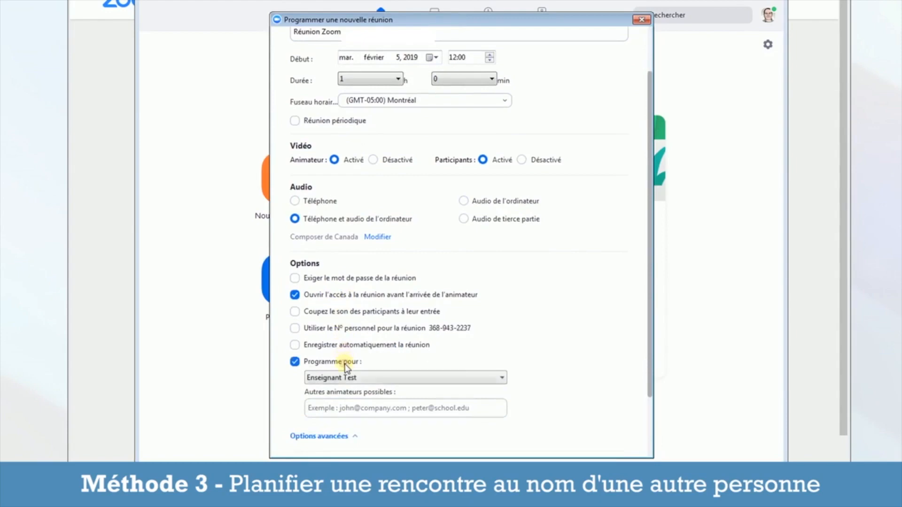